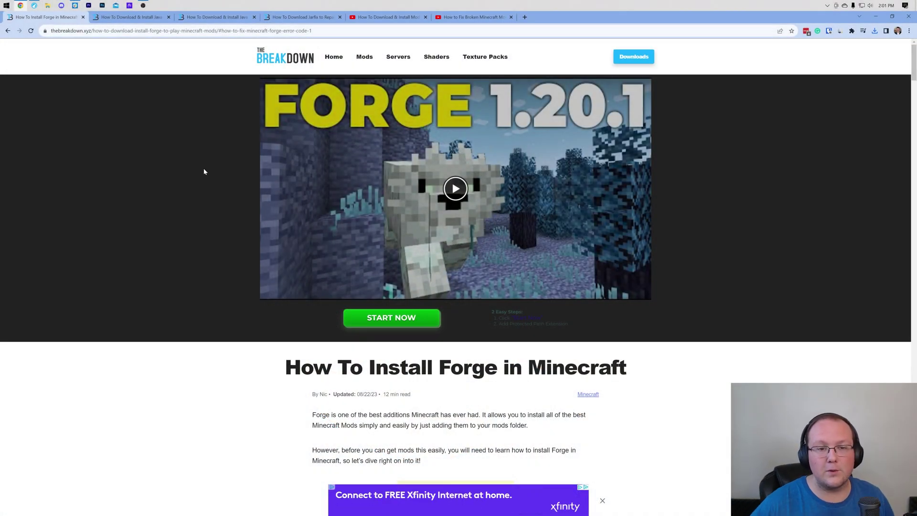
- Scroll through the guide and jump to its Exit Code 1 troubleshooting section
scroll(205, 181, down, 2)
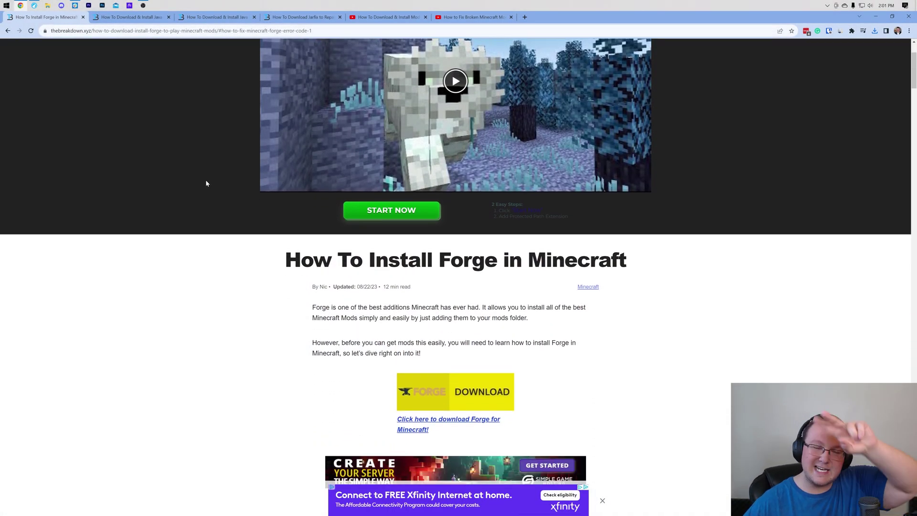
scroll(209, 179, down, 2)
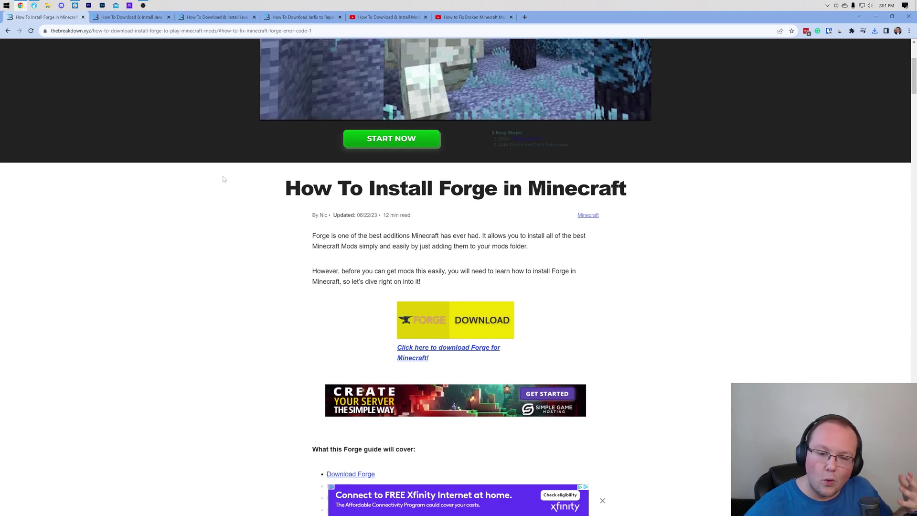
scroll(233, 175, down, 4)
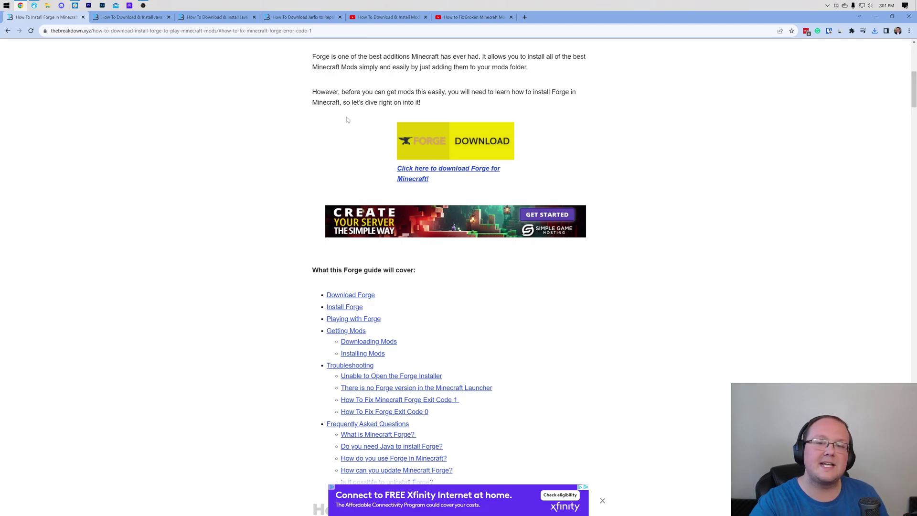
scroll(348, 119, down, 3)
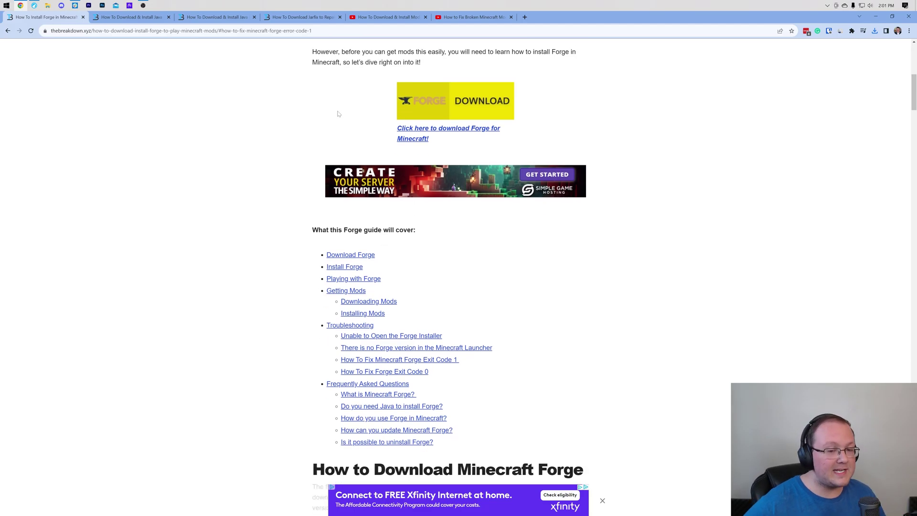
scroll(335, 138, down, 8)
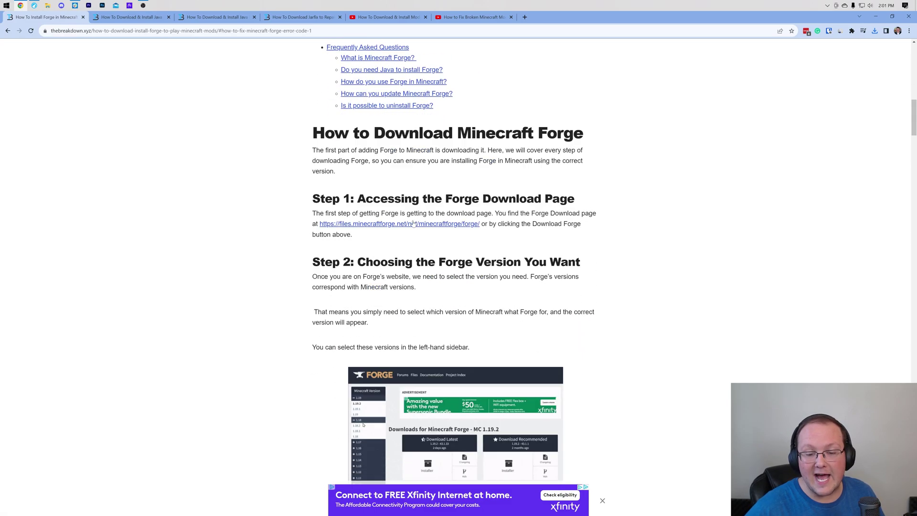
scroll(421, 233, up, 6)
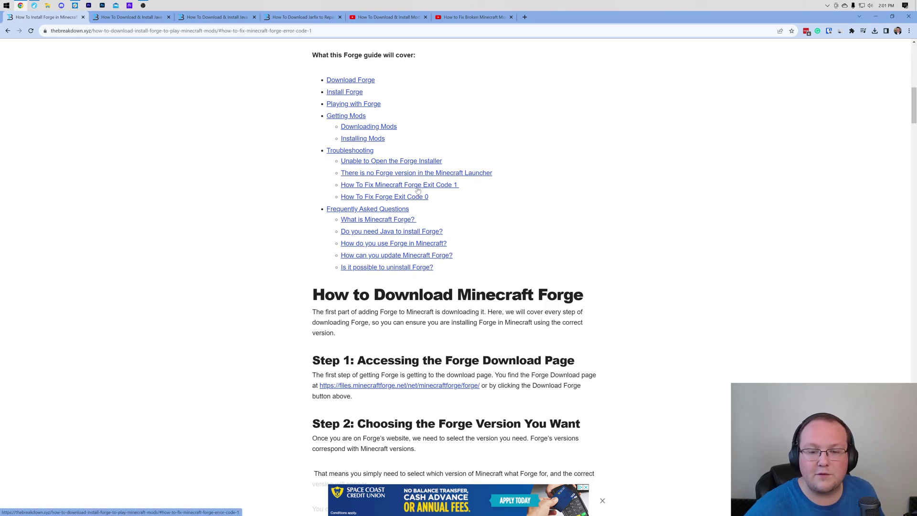
click(425, 186)
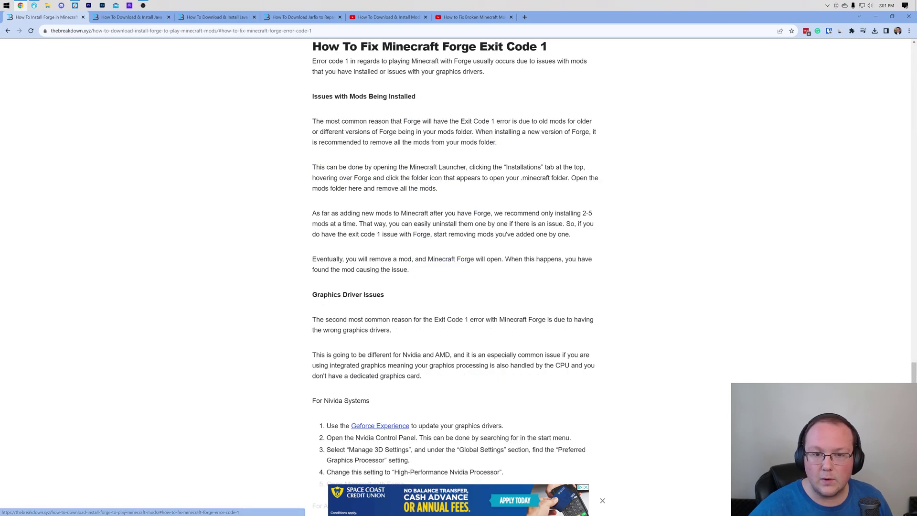
scroll(406, 131, down, 6)
scroll(406, 132, down, 2)
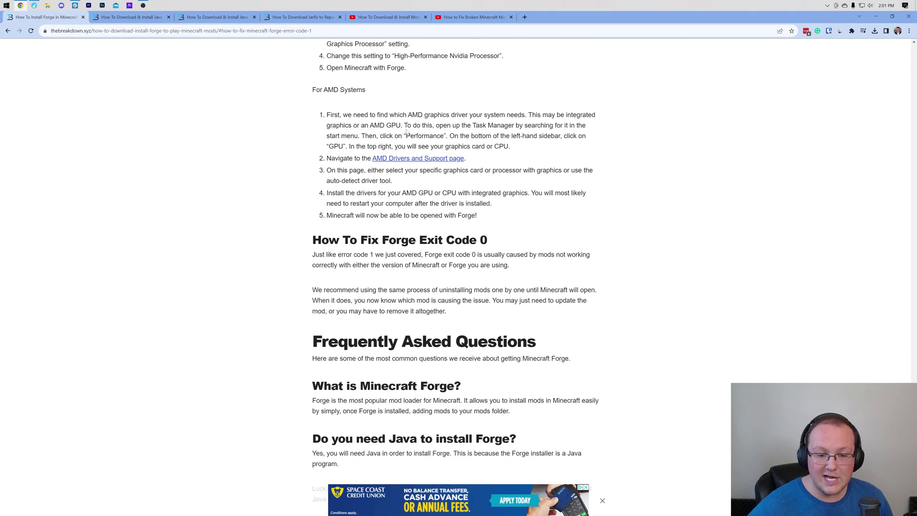
scroll(454, 274, up, 7)
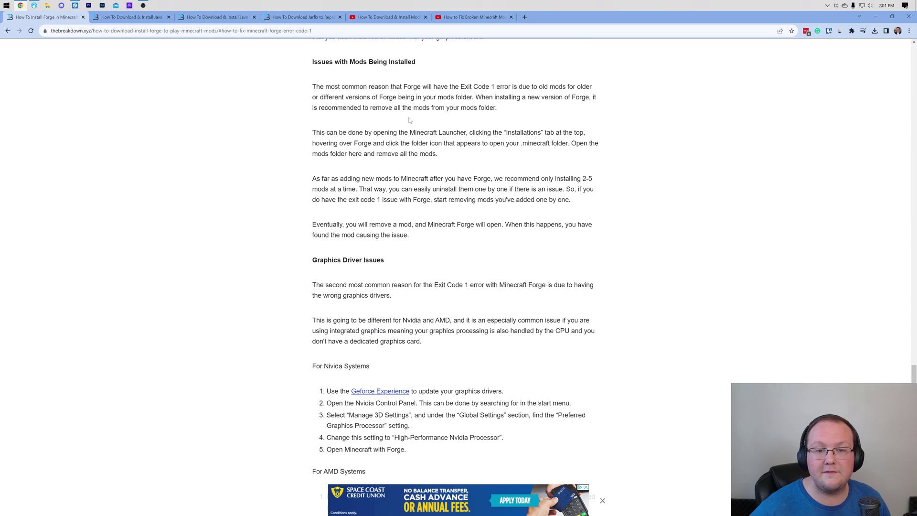
scroll(454, 273, down, 7)
scroll(454, 274, up, 15)
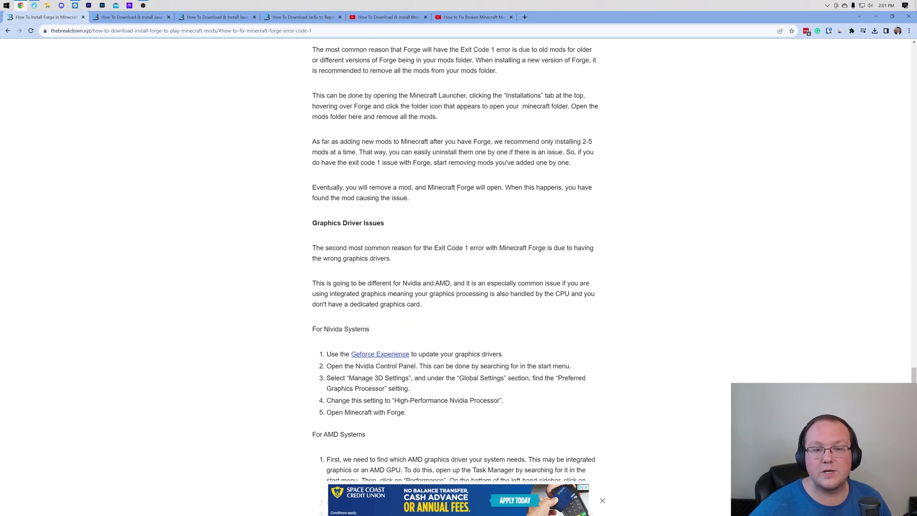
scroll(482, 220, up, 20)
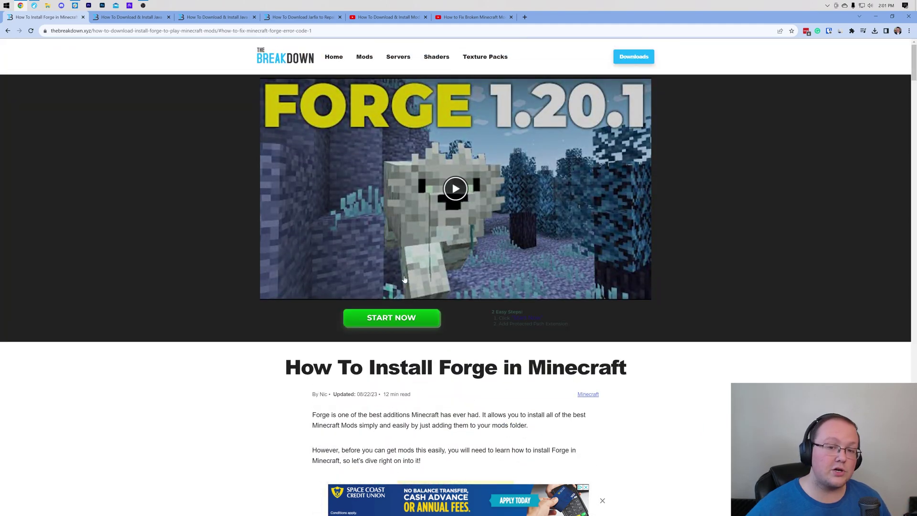
scroll(481, 219, down, 6)
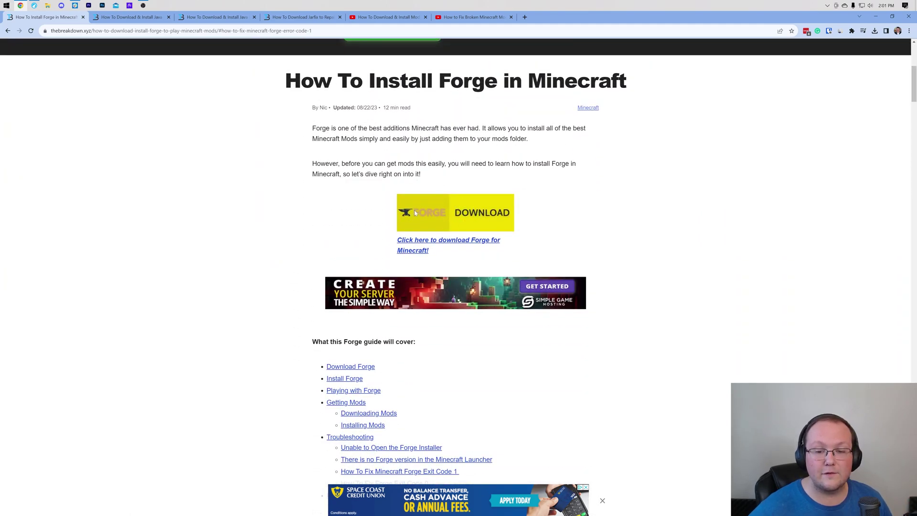
- Open the Forge downloads site, pick Minecraft 1.20.2, and download the latest installer
click(415, 213)
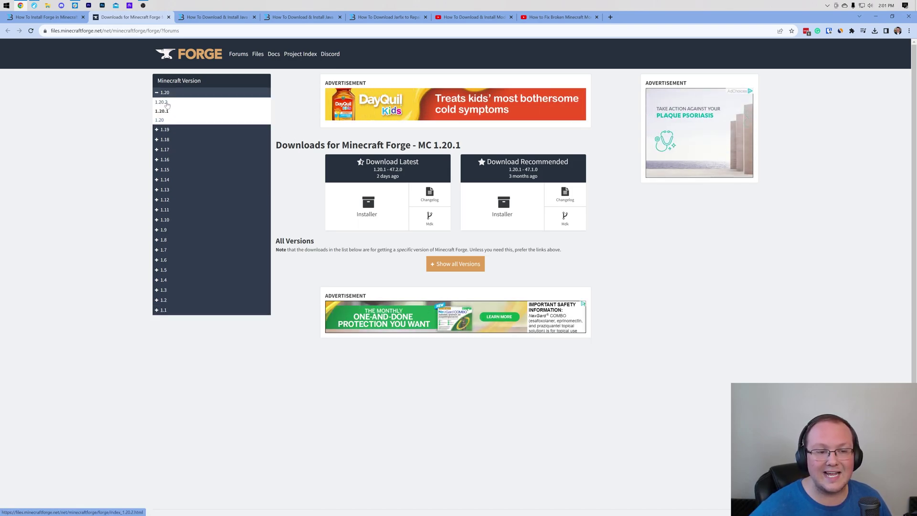
click(163, 103)
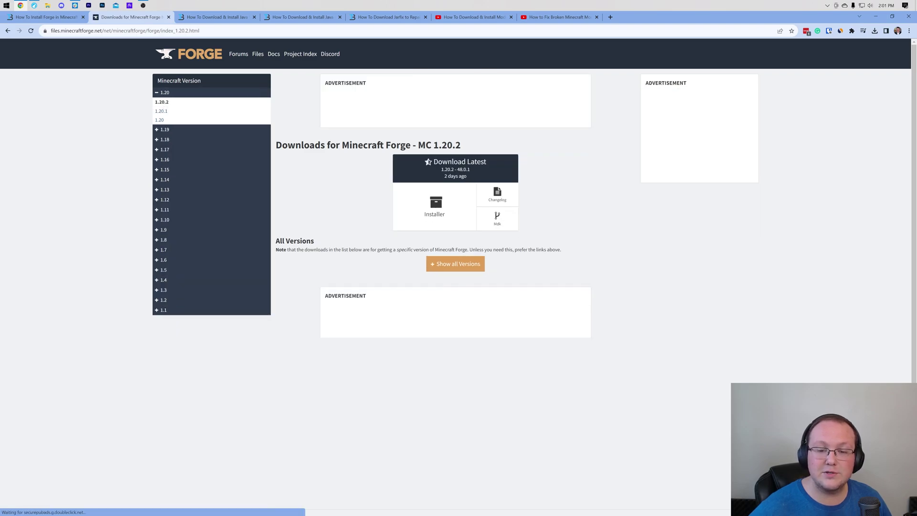
click(467, 151)
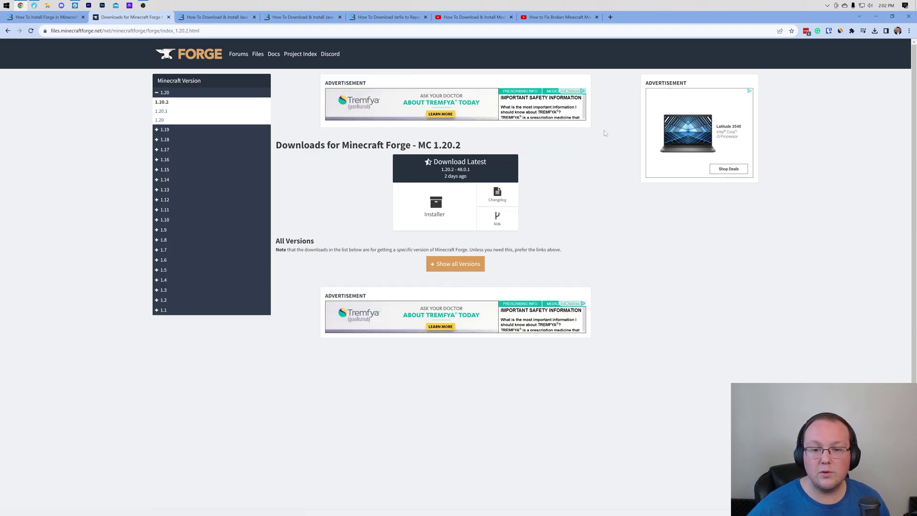
click(439, 206)
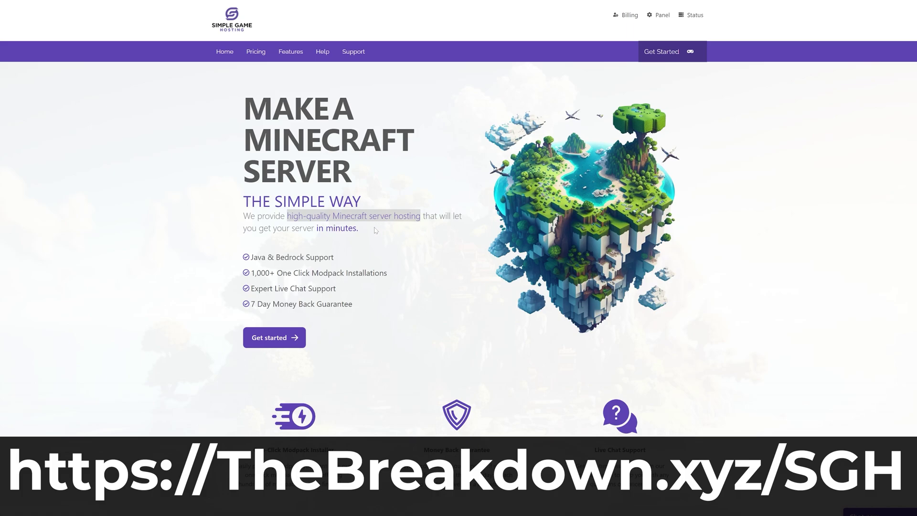
- Highlight the live chat and money-back lines, then start and cancel a DawnCraft 1.27_hf install
drag(252, 287, 316, 297)
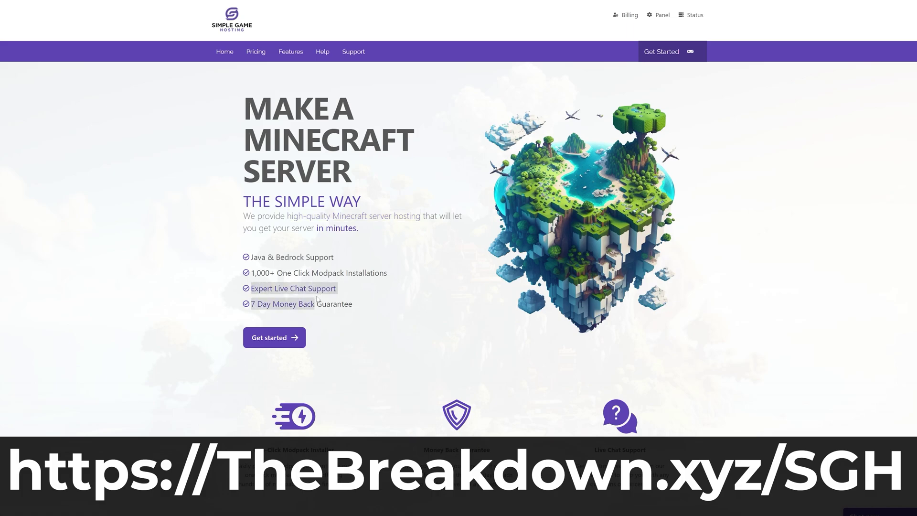
scroll(344, 290, down, 4)
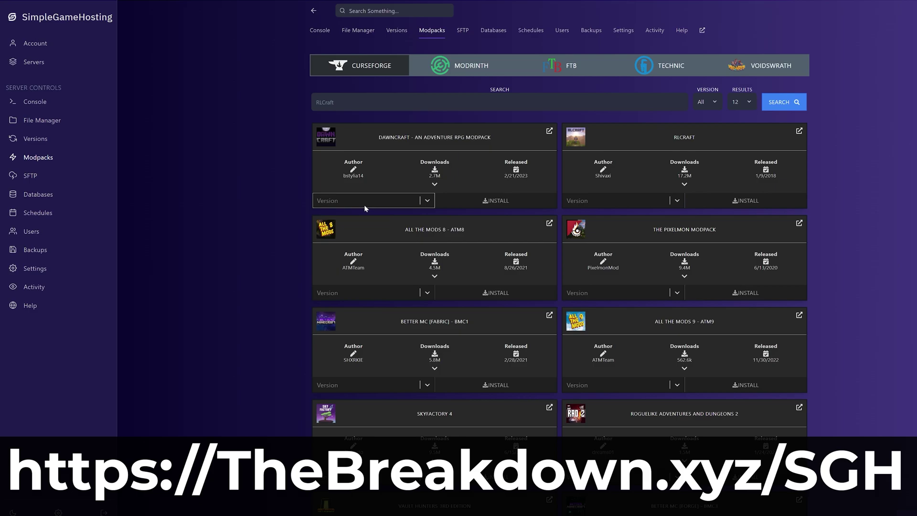
click(364, 204)
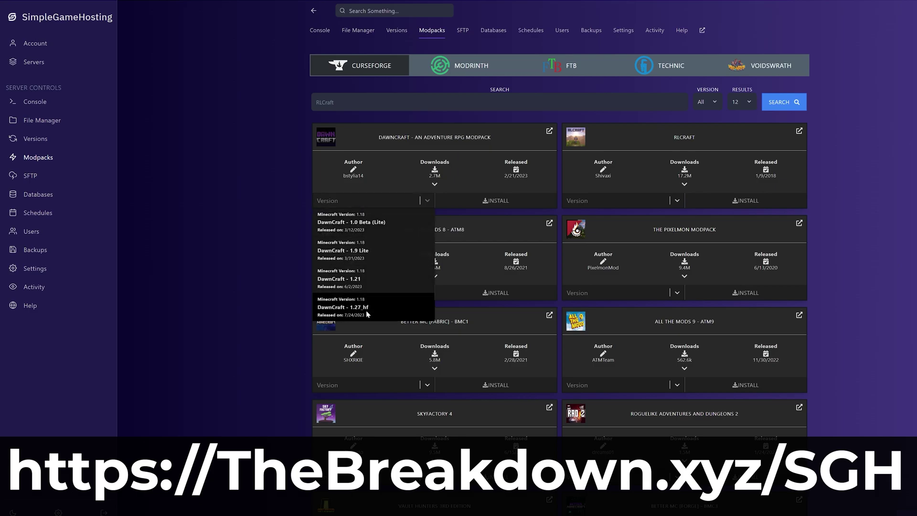
click(391, 277)
click(492, 207)
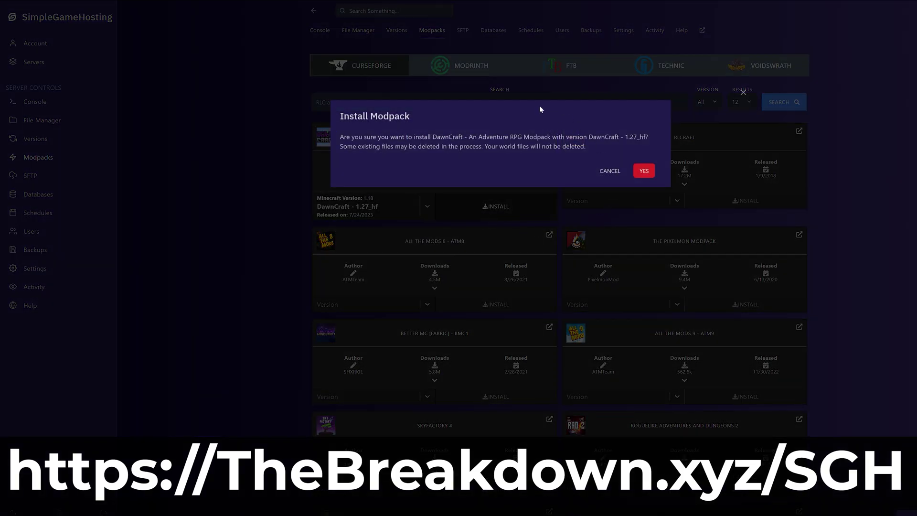
click(610, 171)
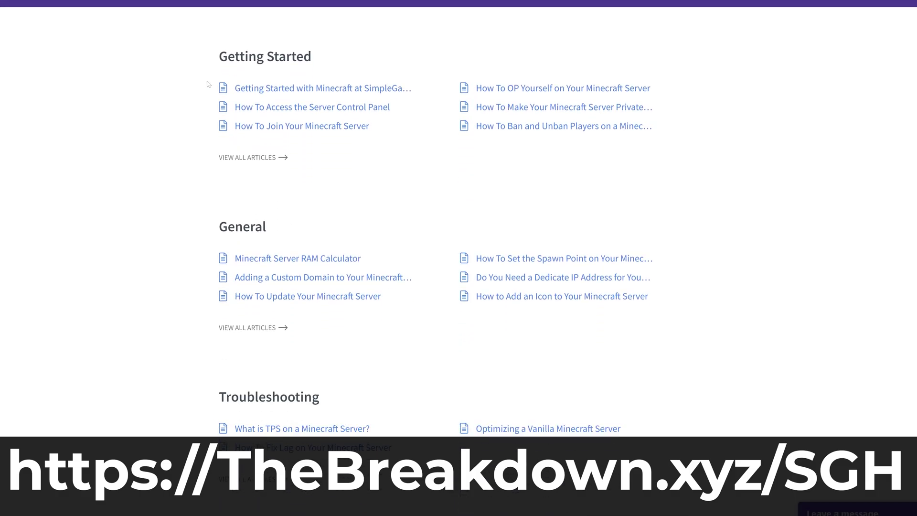
- Bring up the install prompts for Vanilla 1.20.1 and then Purpur 1.20.1 server software
scroll(198, 76, down, 7)
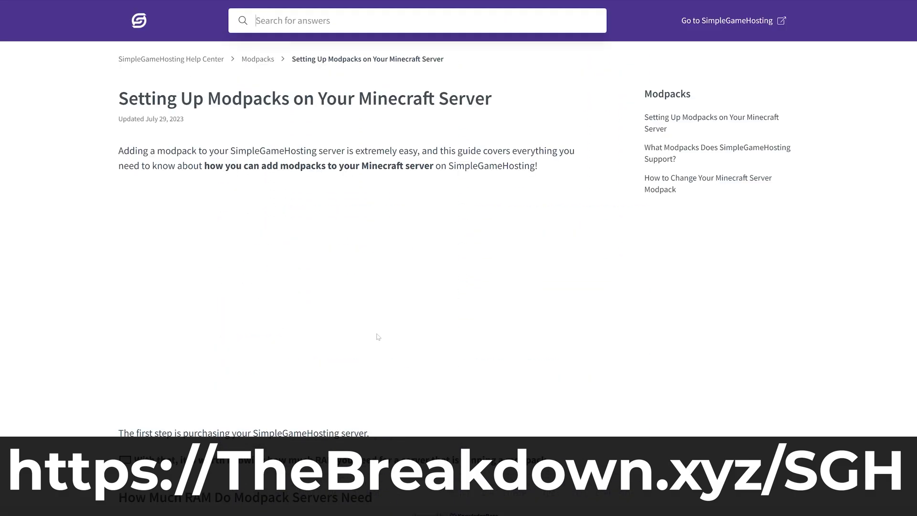
scroll(103, 265, down, 10)
scroll(104, 264, down, 3)
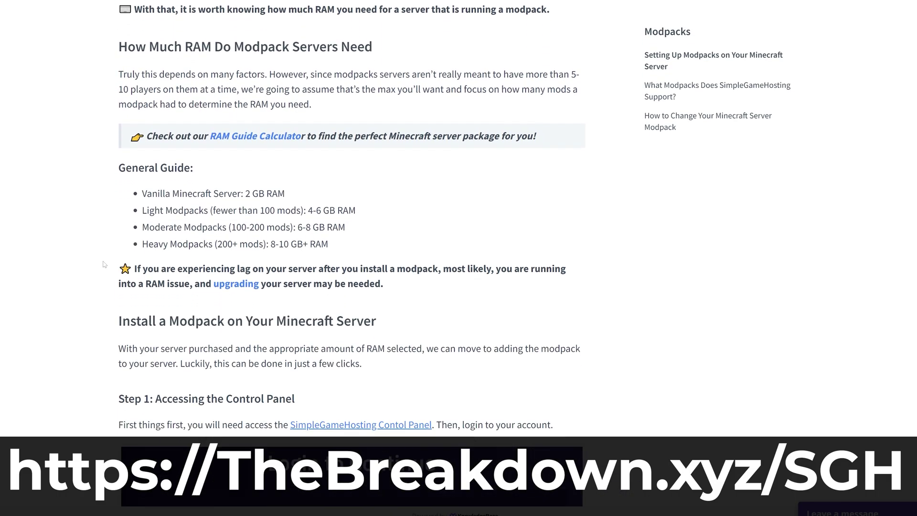
scroll(105, 261, down, 7)
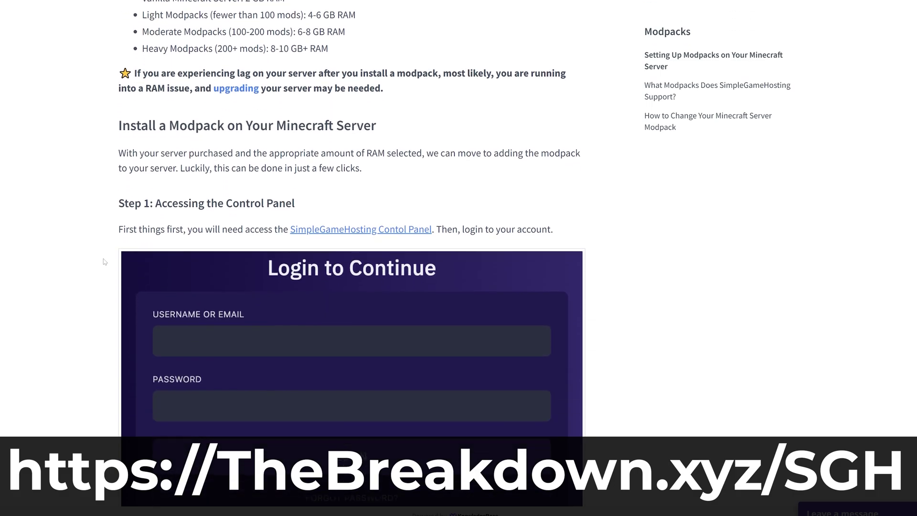
scroll(105, 261, down, 2)
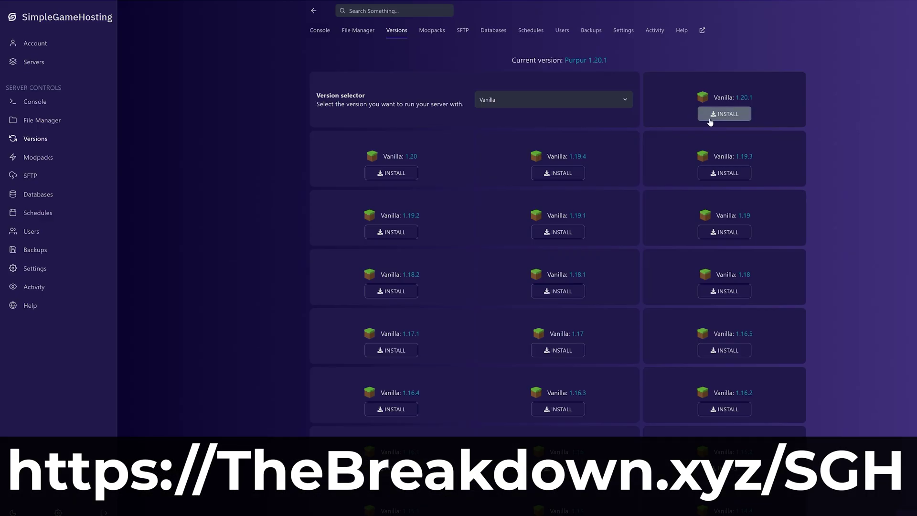
click(724, 114)
click(599, 178)
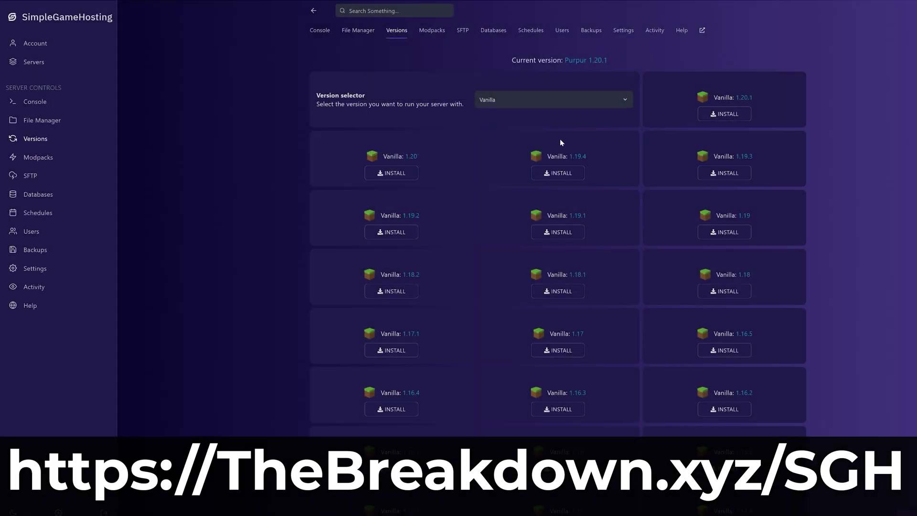
click(554, 99)
click(554, 143)
click(726, 114)
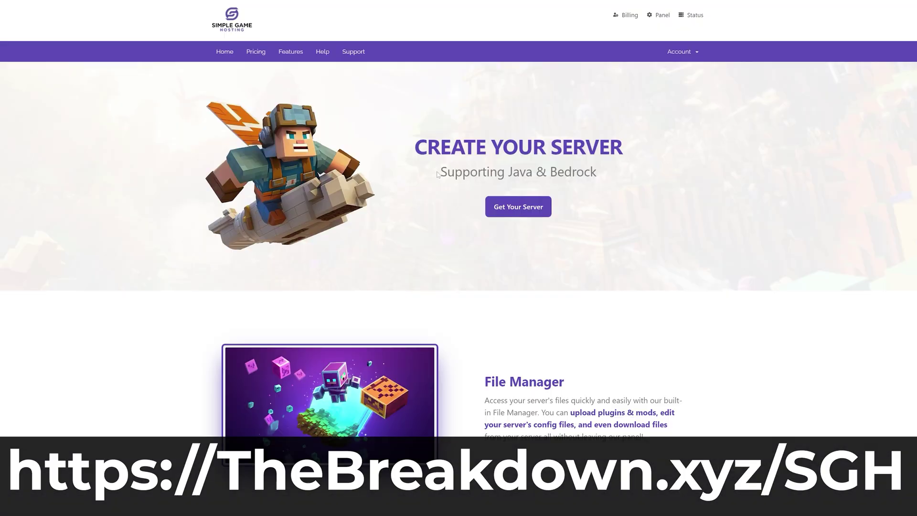
scroll(262, 125, down, 10)
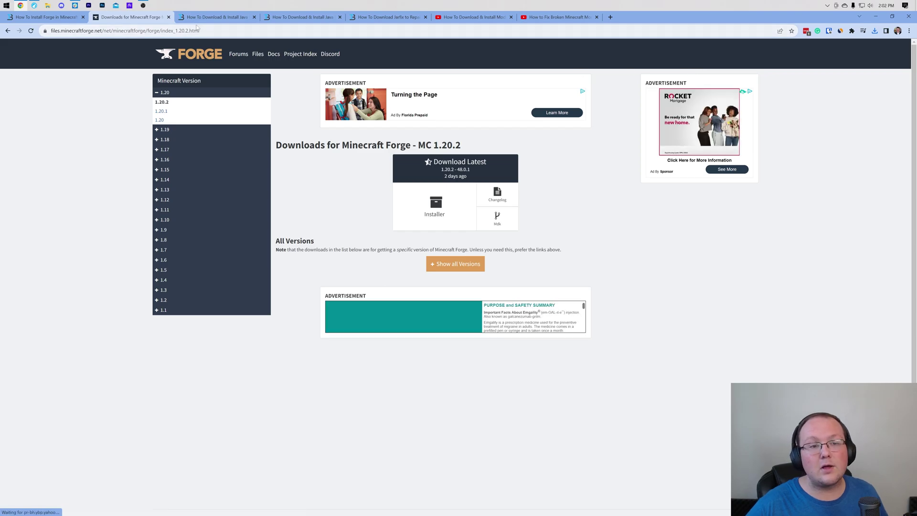
- Switch to the 'How To Download & Install Java' guide tab
click(196, 17)
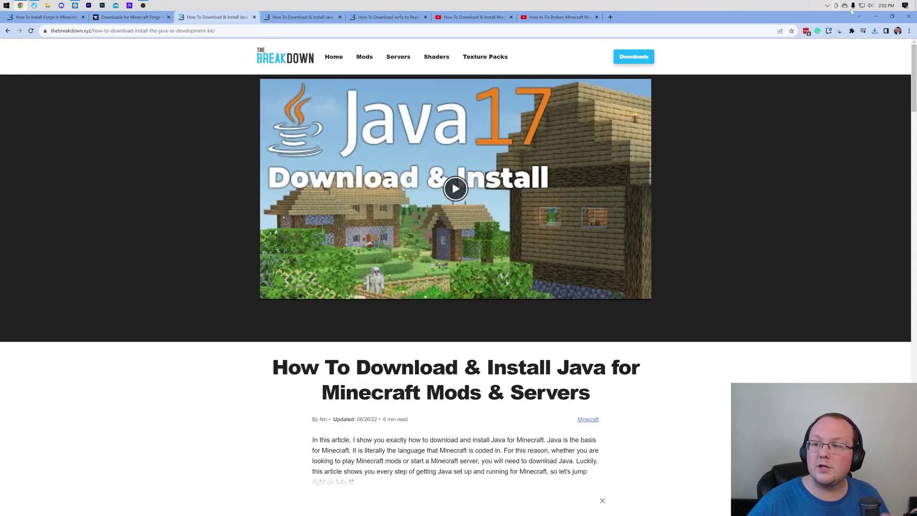
- Move the forge-1.20.2-48.0.1 installer jar from Downloads onto the desktop and close Explorer
key(super+d)
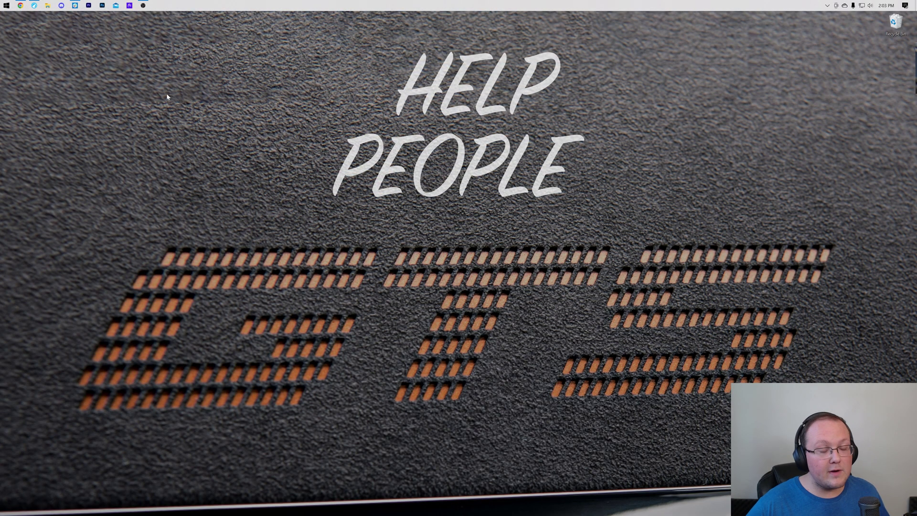
click(48, 6)
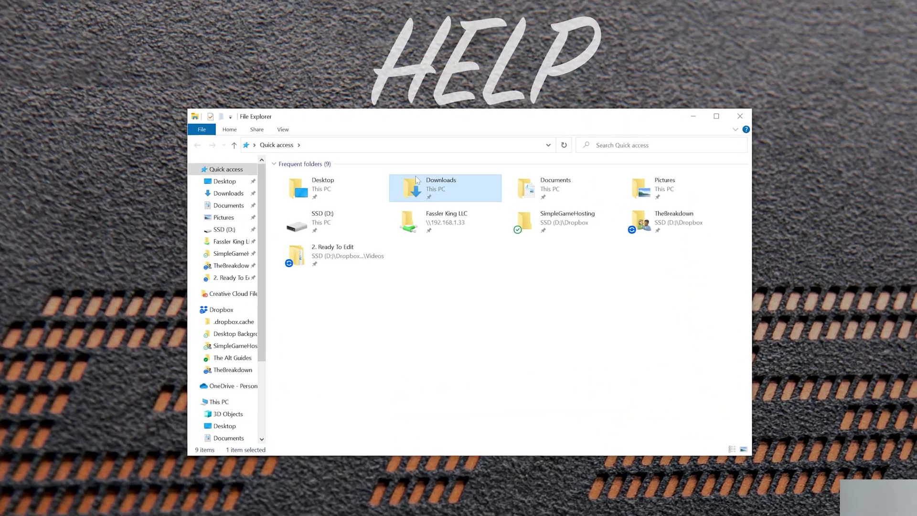
double_click(445, 174)
click(414, 182)
drag(386, 204, 299, 62)
click(785, 112)
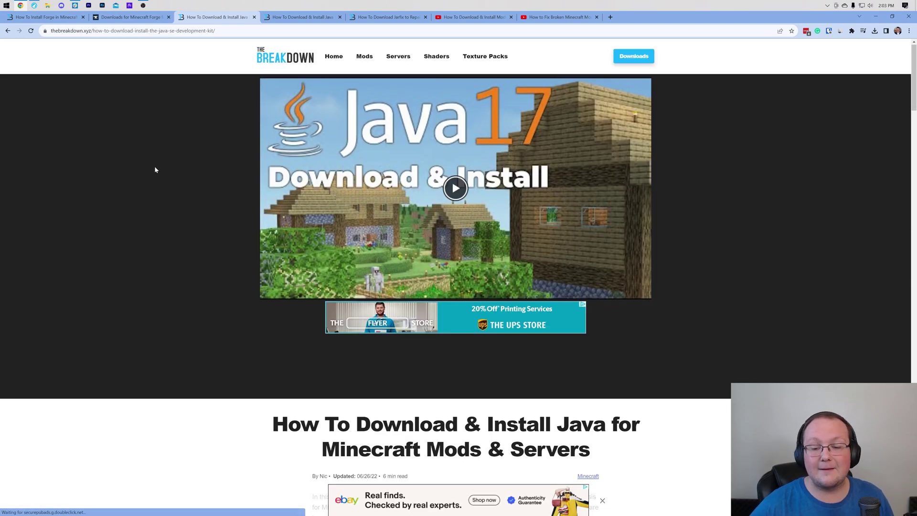
- Scroll the Java guide, then close its duplicate tab with Ctrl+W
scroll(155, 168, down, 7)
scroll(154, 168, down, 4)
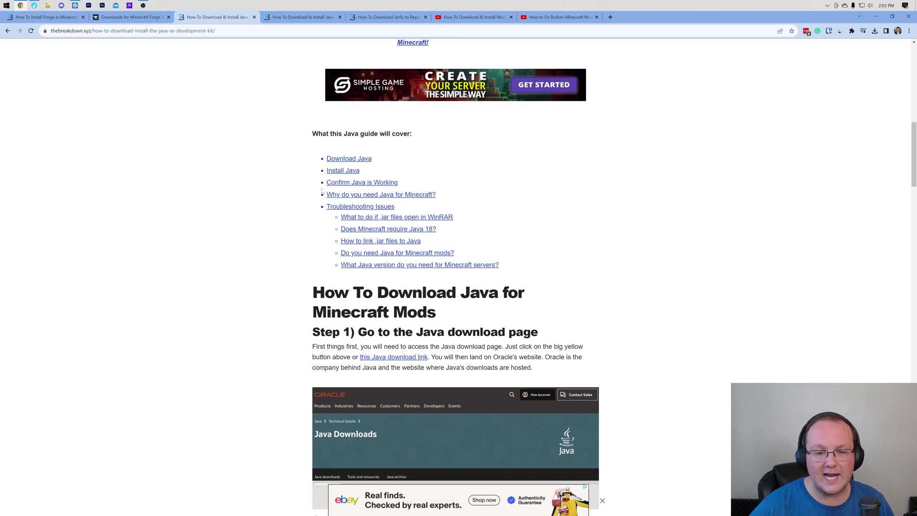
scroll(121, 179, up, 12)
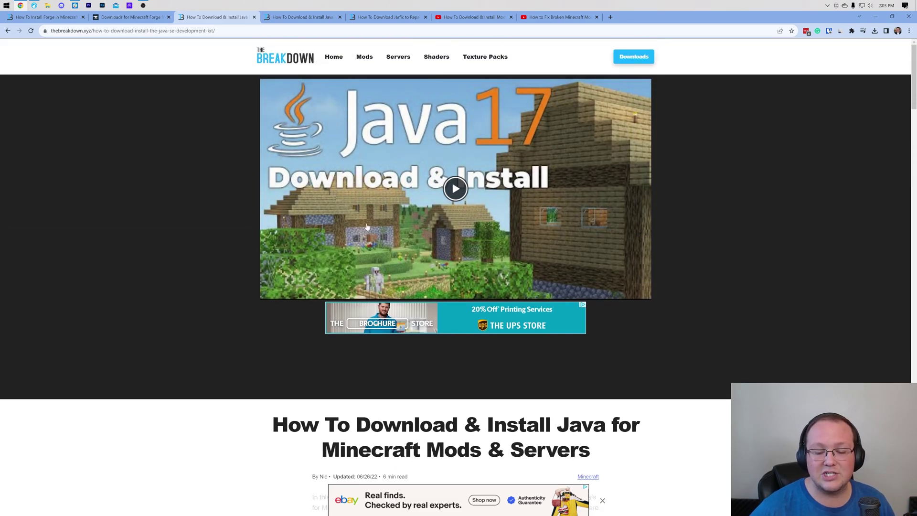
click(303, 16)
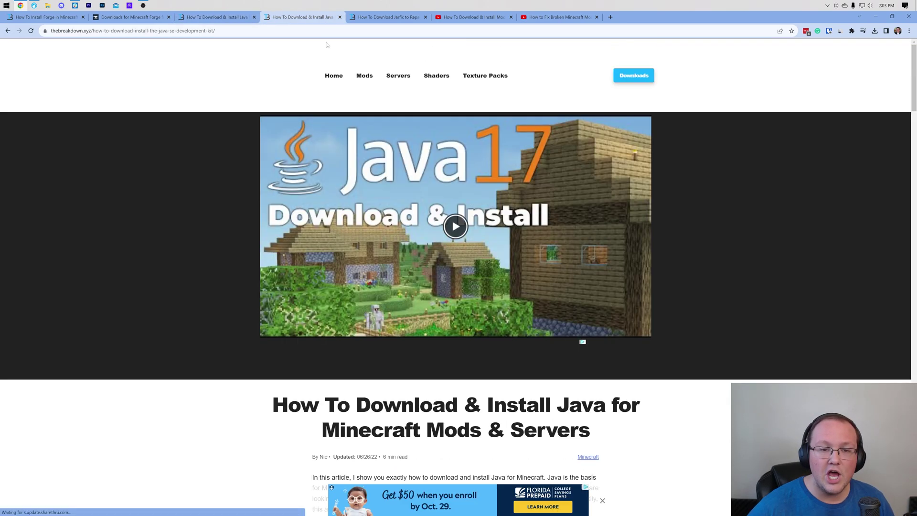
key(ctrl+w)
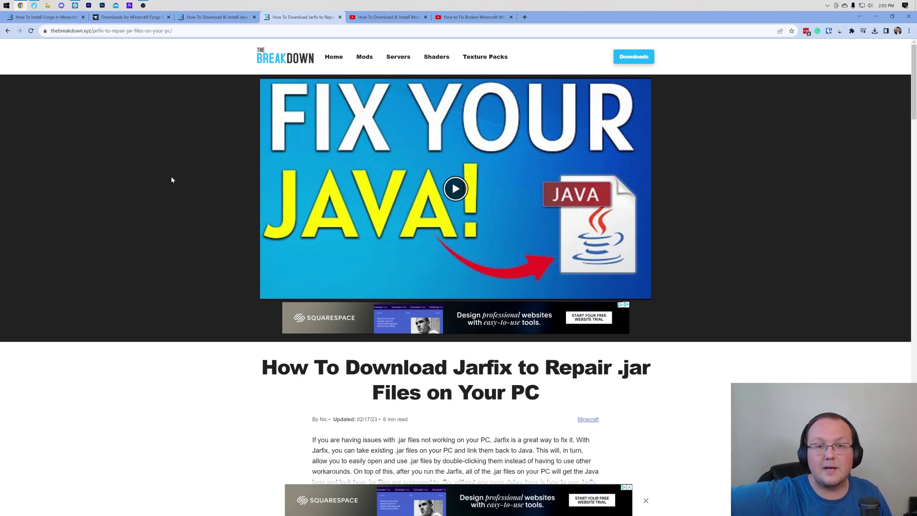
- Look over the Jarfix repair article and YouTube video tabs, then minimize the browser
click(217, 17)
click(306, 19)
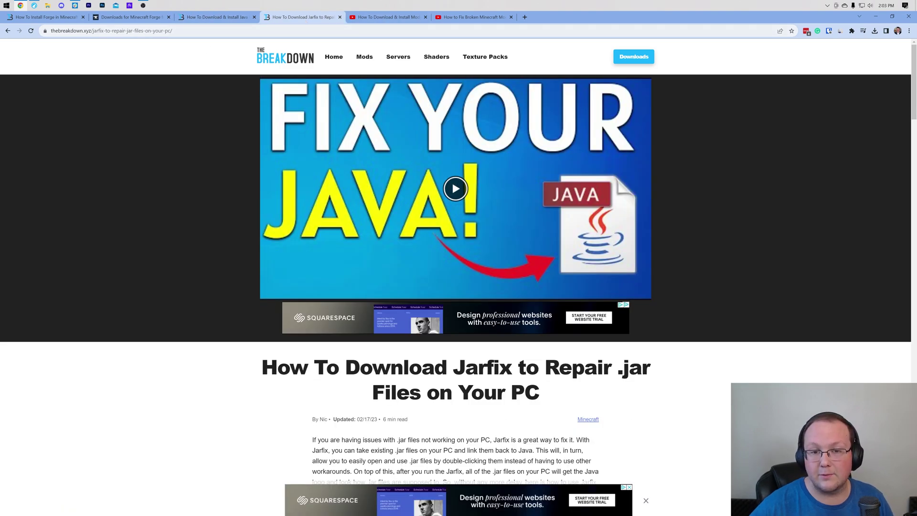
click(388, 17)
click(876, 16)
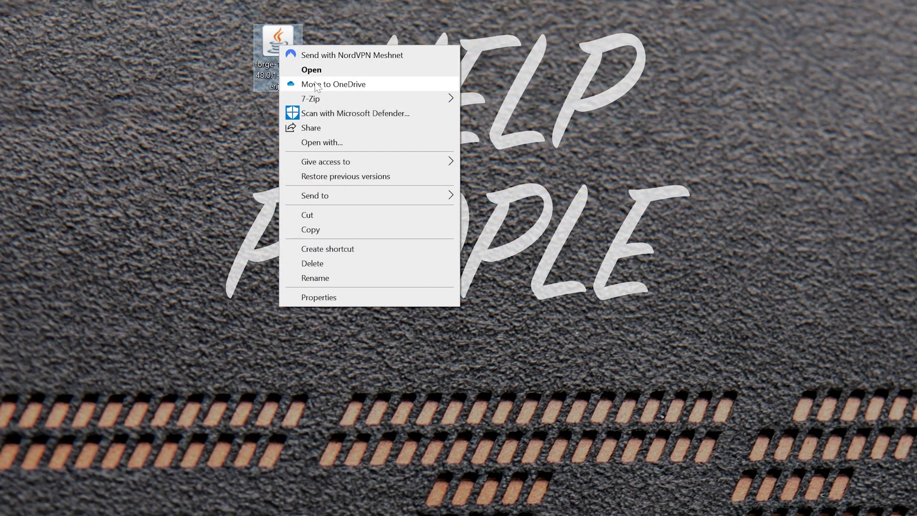
- Open the Forge jar with Java and install the client with Install client selected
click(329, 140)
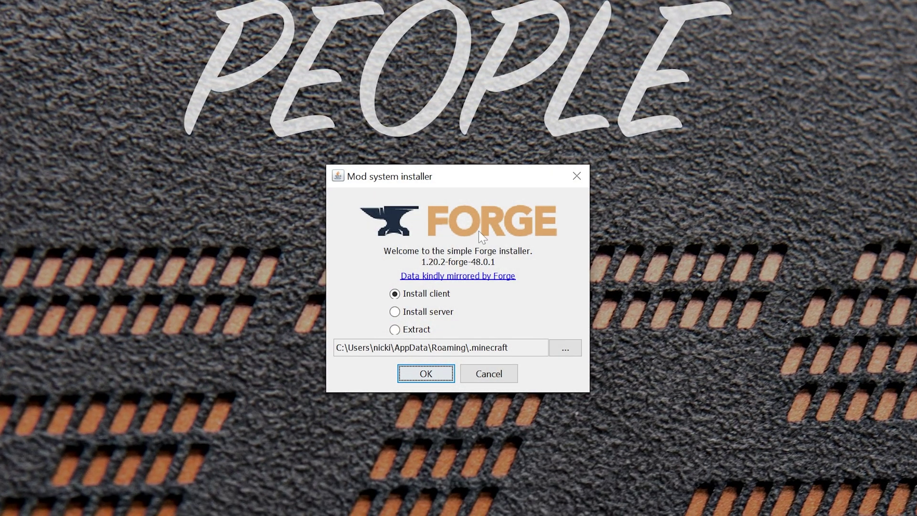
click(427, 297)
click(426, 373)
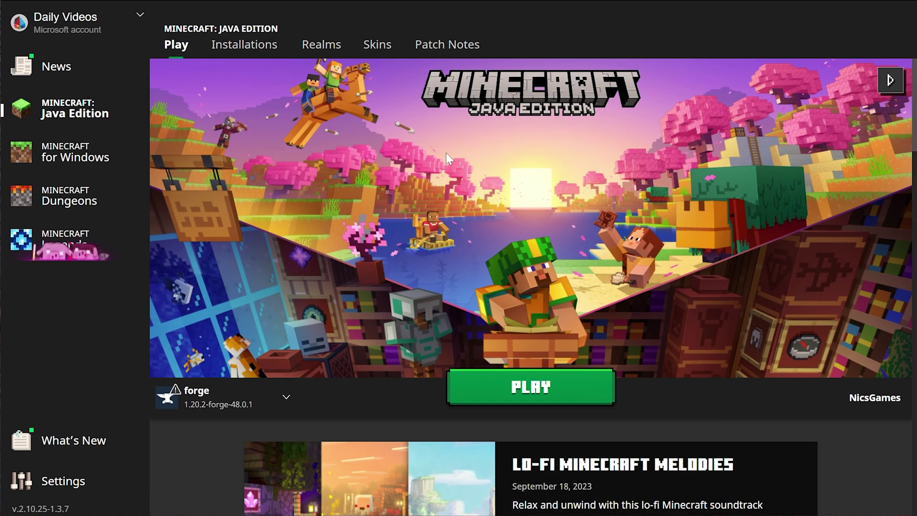
- Select the forge installation on the Play page, try launching, and back out of the warning
click(229, 393)
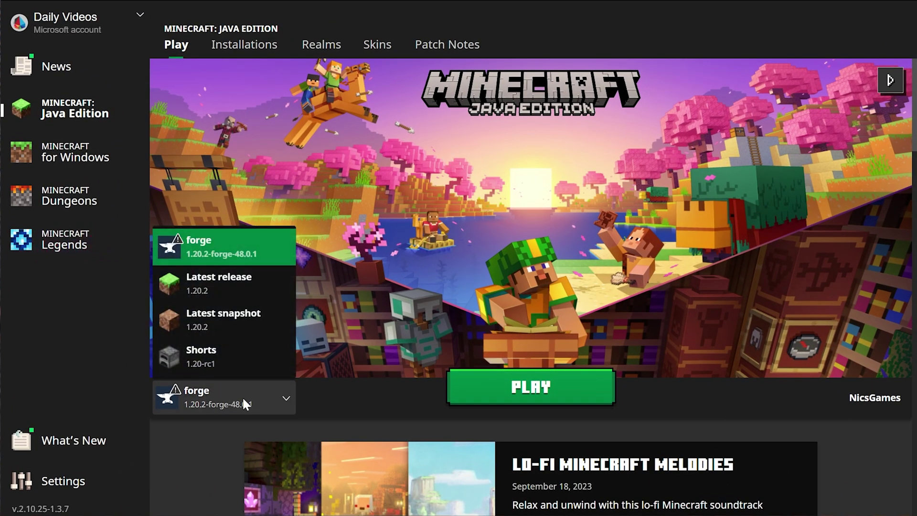
click(242, 395)
click(291, 407)
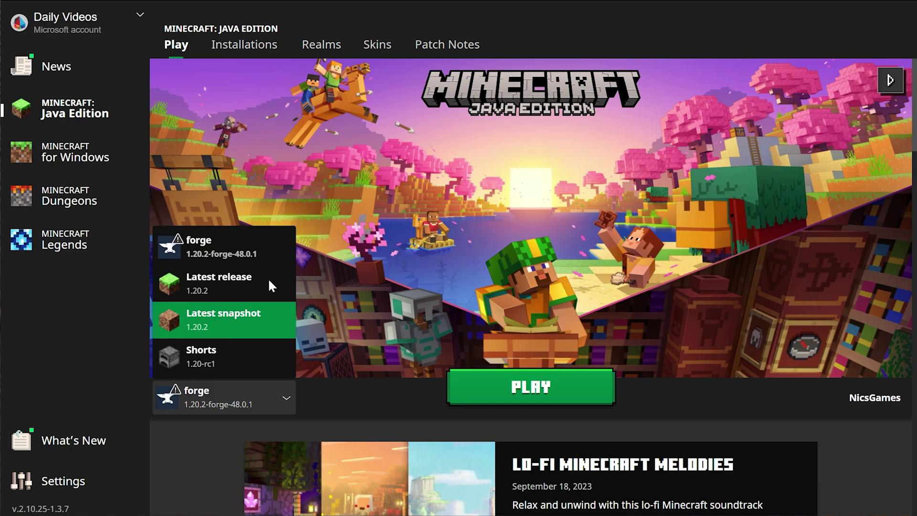
click(260, 255)
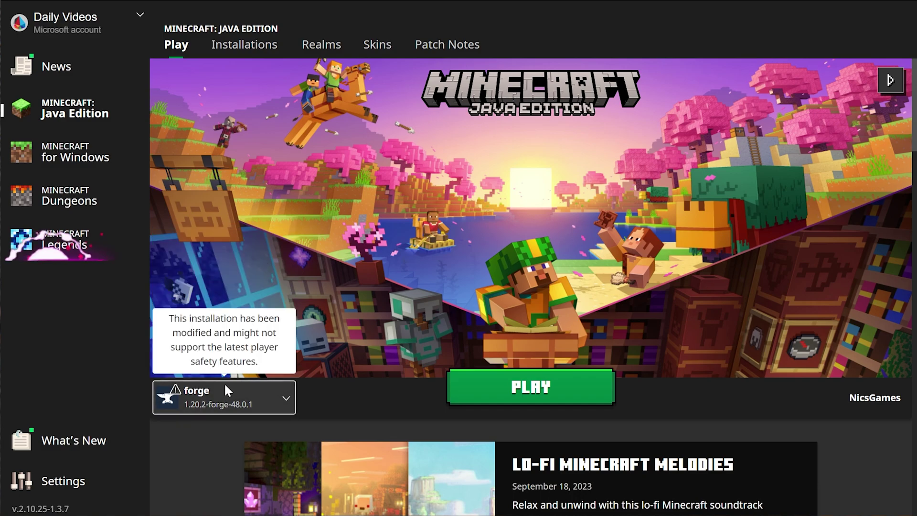
click(519, 396)
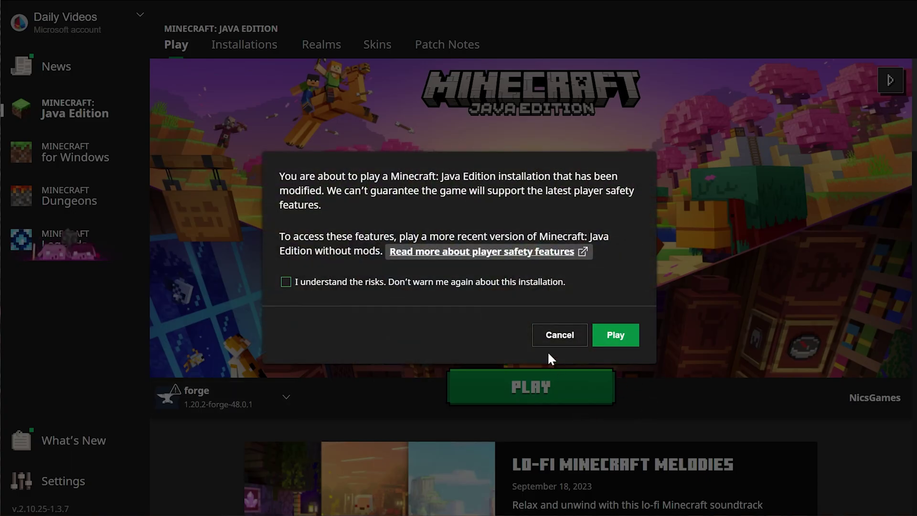
click(552, 337)
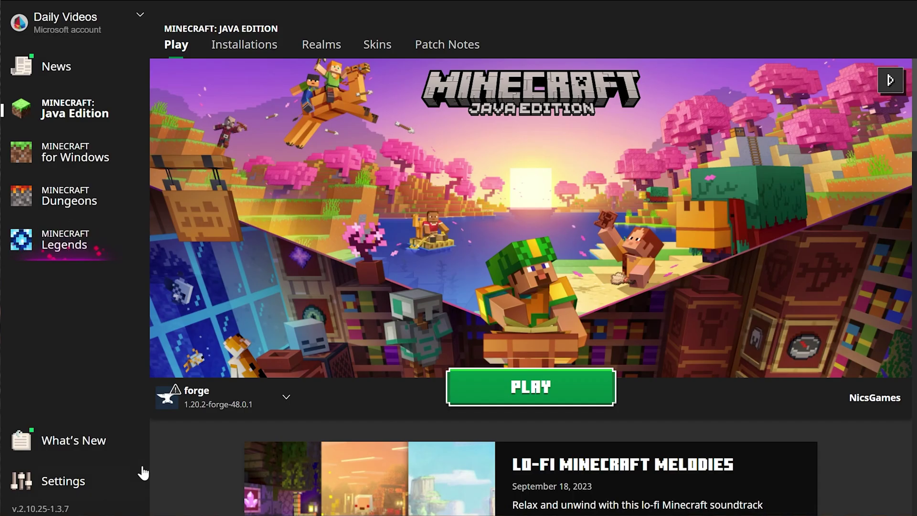
- On the Installations page, toggle the Modded filter off and back on
click(258, 50)
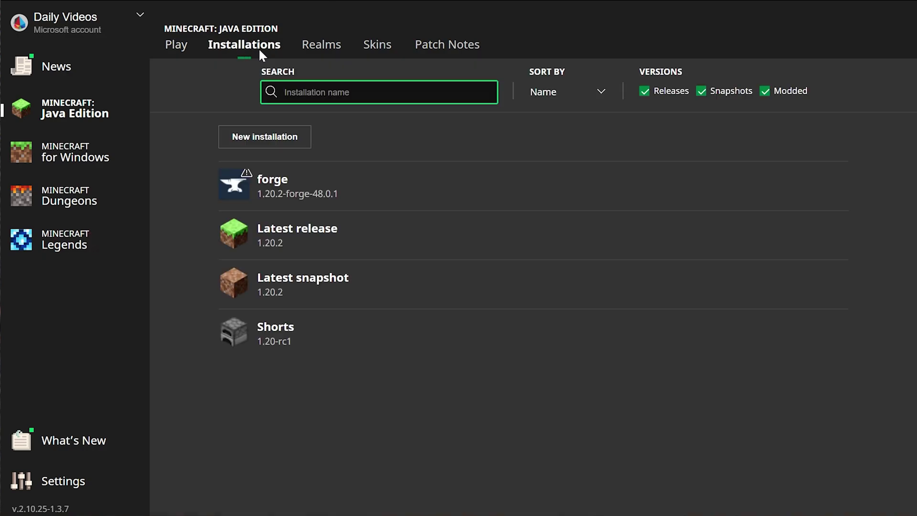
click(784, 93)
mouse_move(777, 180)
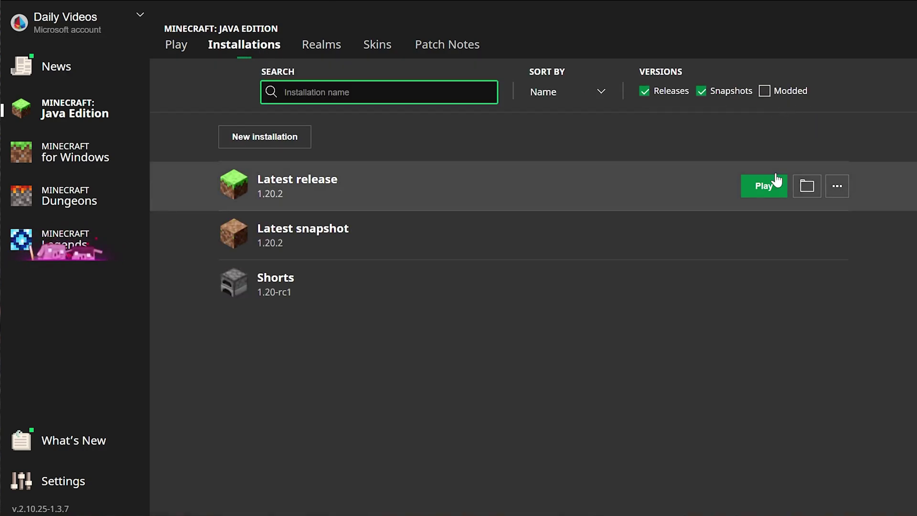
click(764, 91)
mouse_move(416, 203)
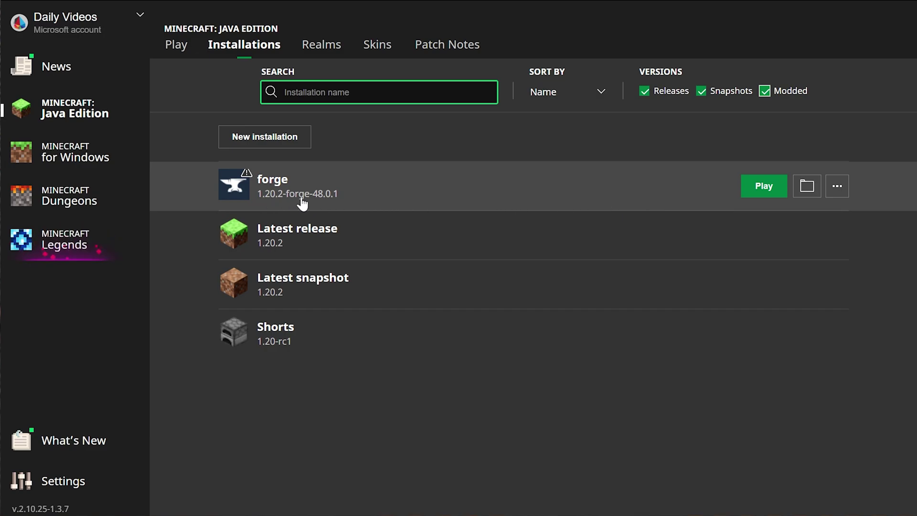
- Start a new installation and name it SimpleGameHosting.com
click(247, 138)
click(353, 145)
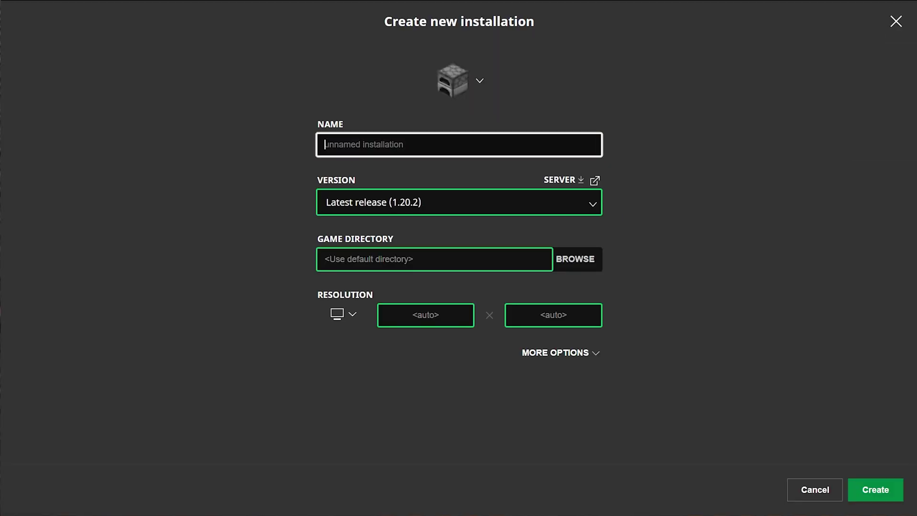
text(SimpleGameHosting.com)
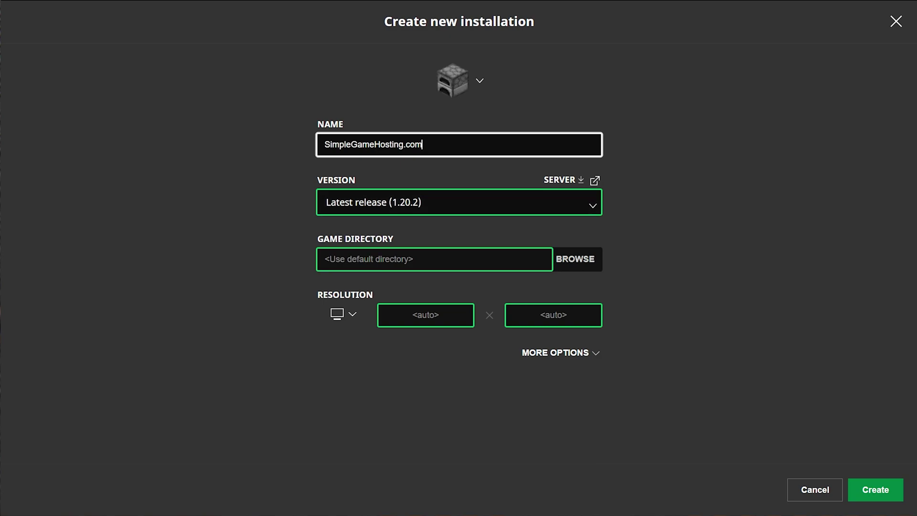
- Set version release 1.20.2-forge-48.0.1 and resolution 2560x1440, then create the installation
click(459, 202)
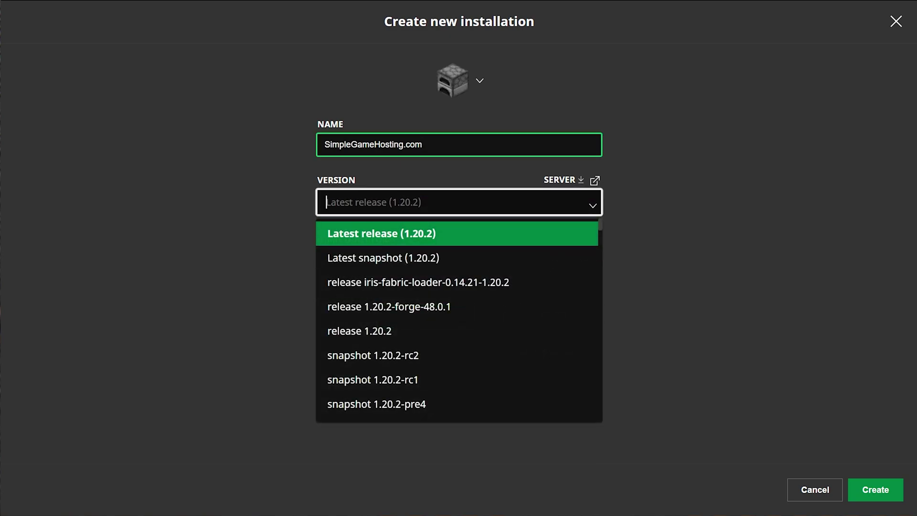
click(430, 306)
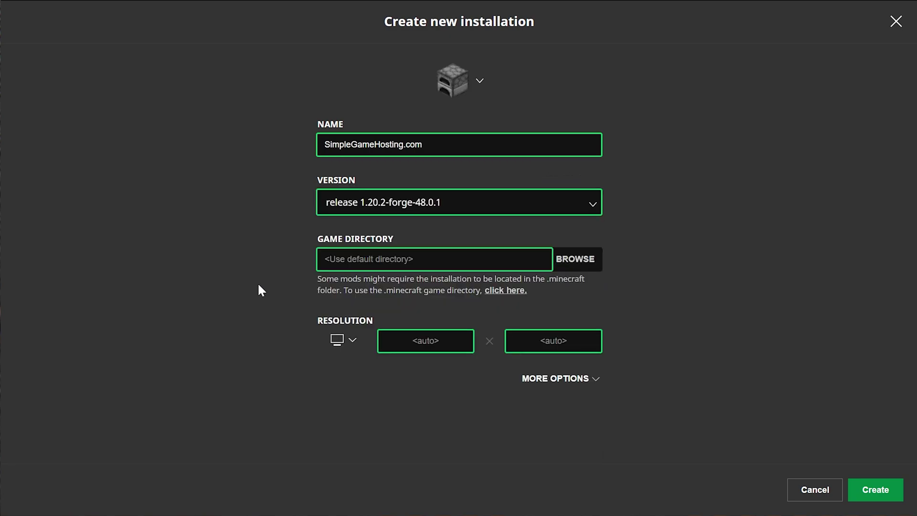
click(319, 205)
scroll(337, 324, down, 15)
scroll(410, 320, up, 20)
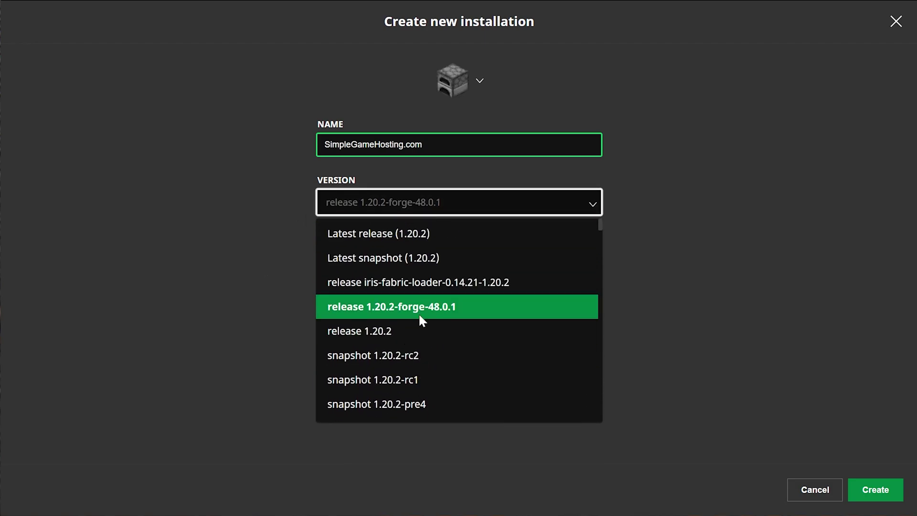
click(419, 316)
click(343, 339)
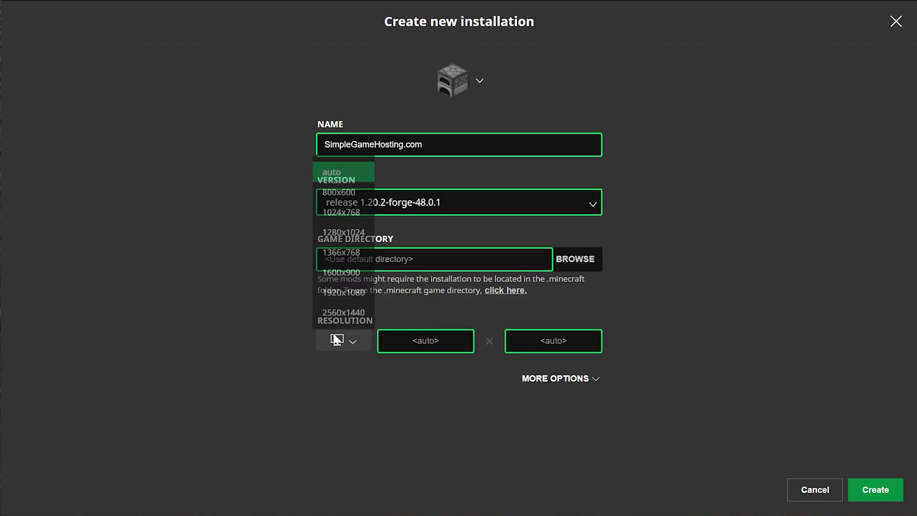
click(337, 309)
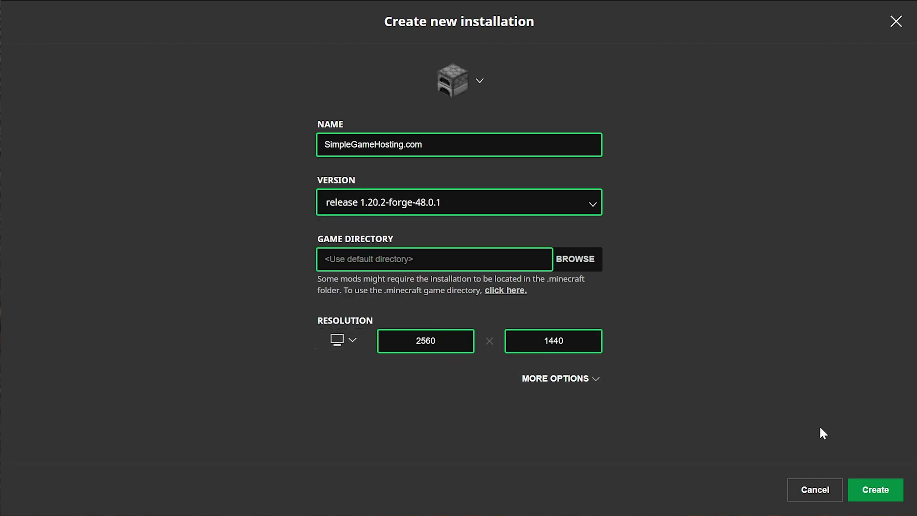
click(860, 481)
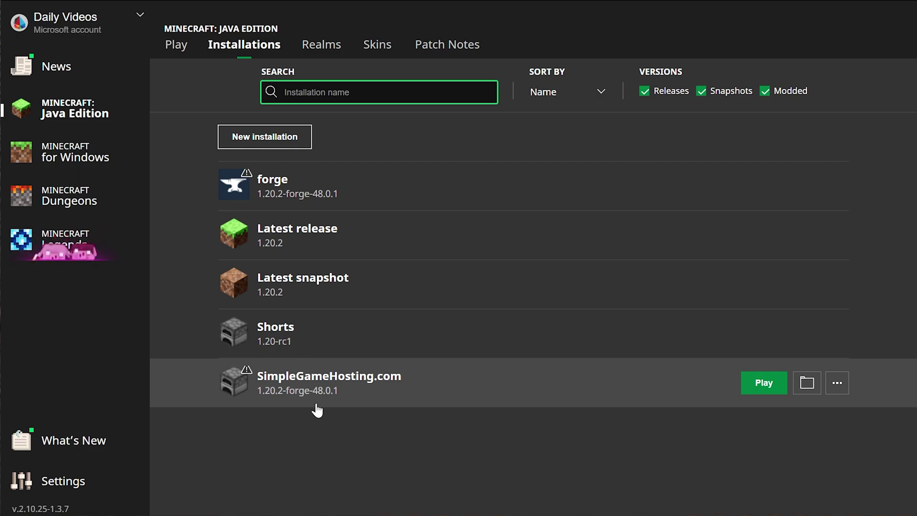
- Play the SimpleGameHosting.com installation and accept the modified-installation warning
click(764, 384)
click(619, 334)
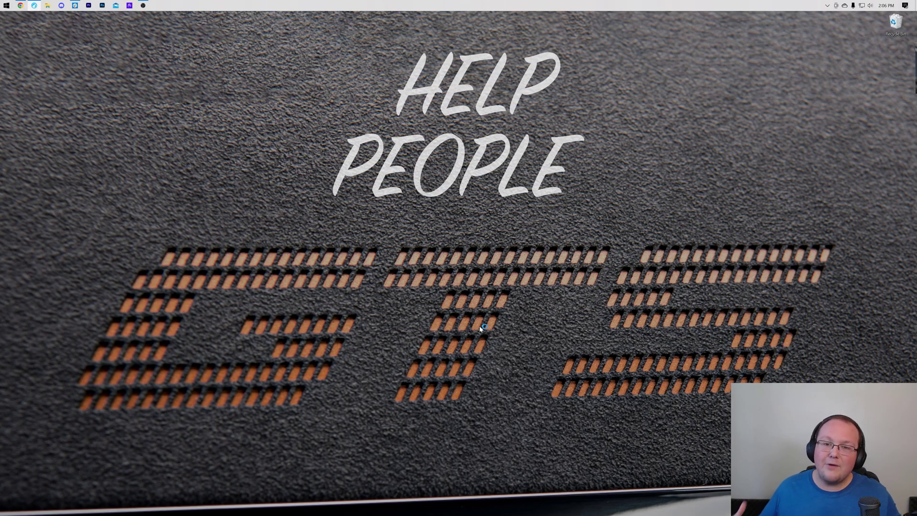
- Return to Chrome, select the mod video's title, and switch to 'How to Fix Broken Minecraft Mods'
click(36, 5)
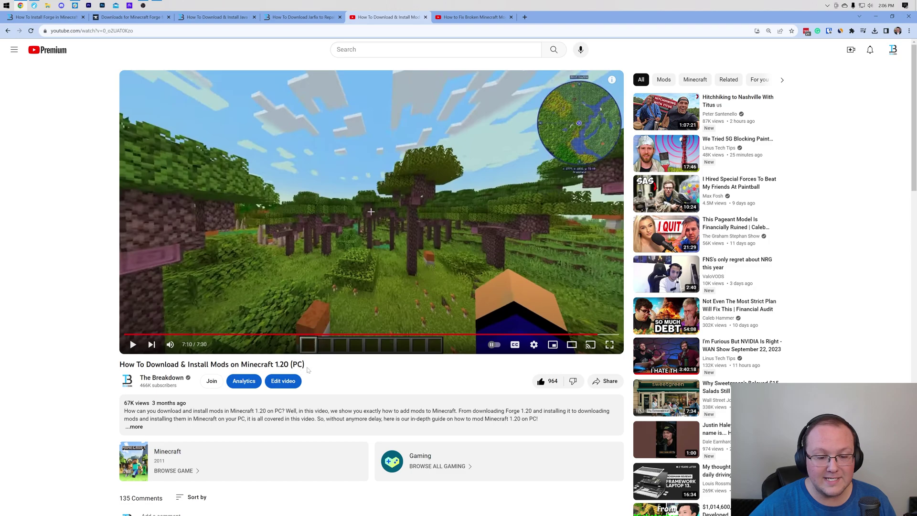
drag(308, 368, 271, 366)
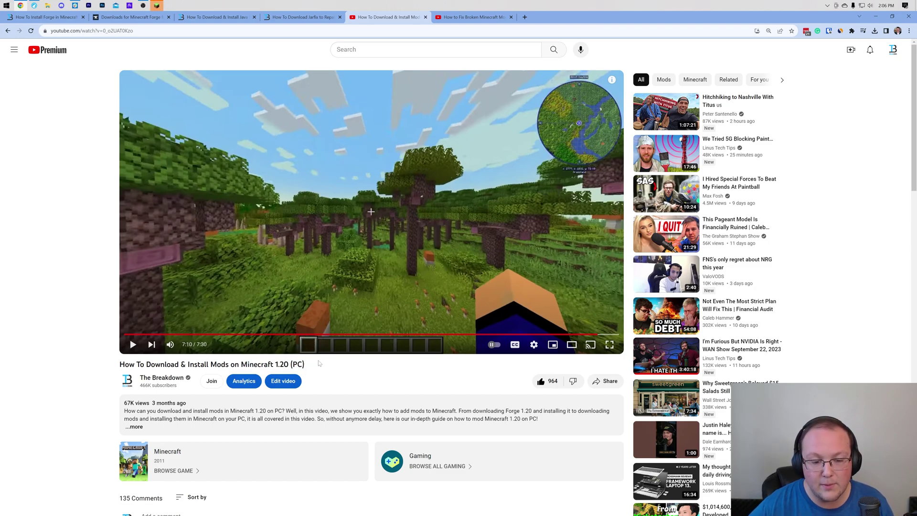
triple_click(104, 373)
click(110, 367)
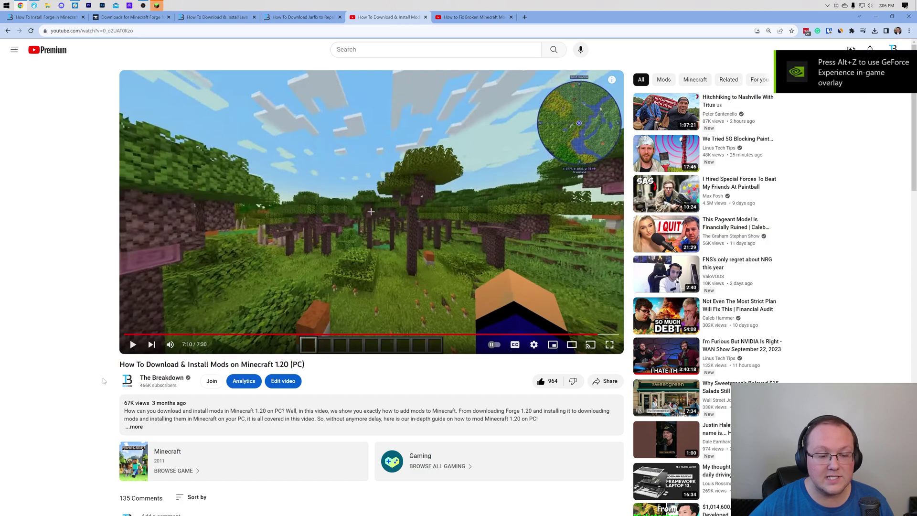
scroll(97, 392, down, 2)
scroll(475, 222, up, 2)
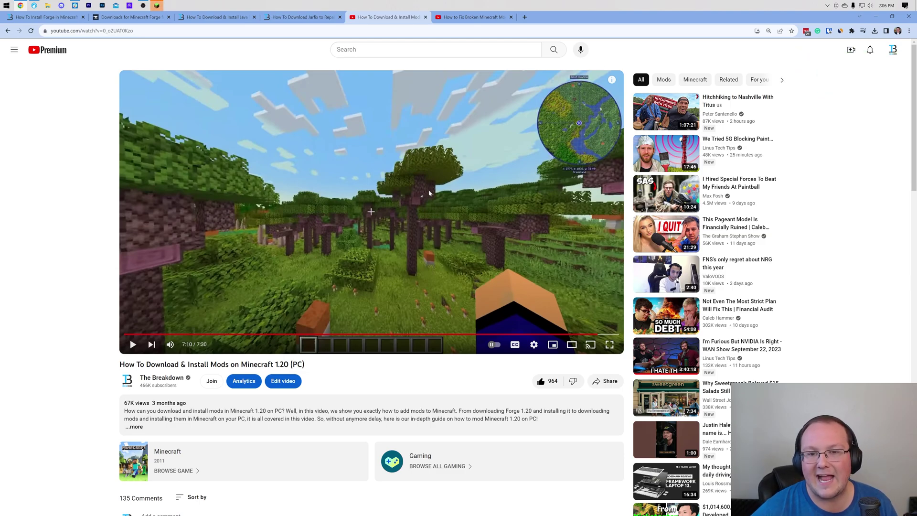
click(486, 18)
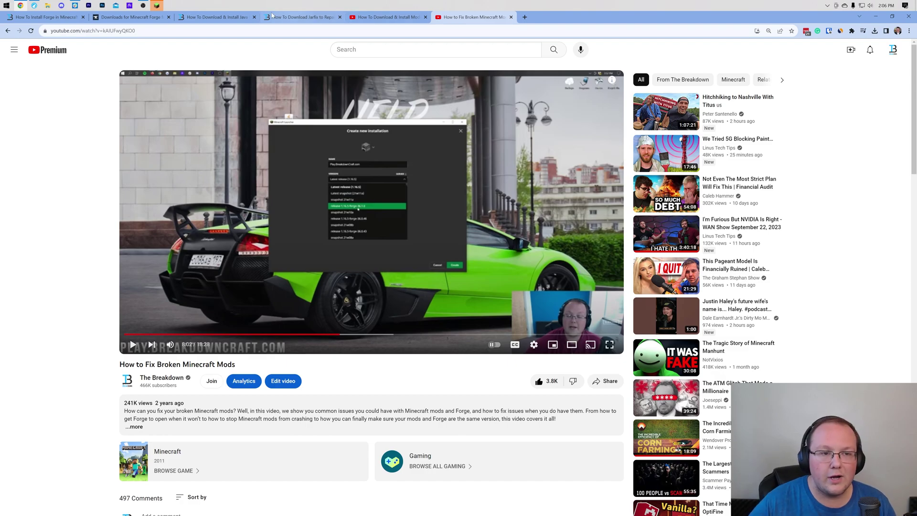
click(46, 17)
scroll(335, 219, down, 5)
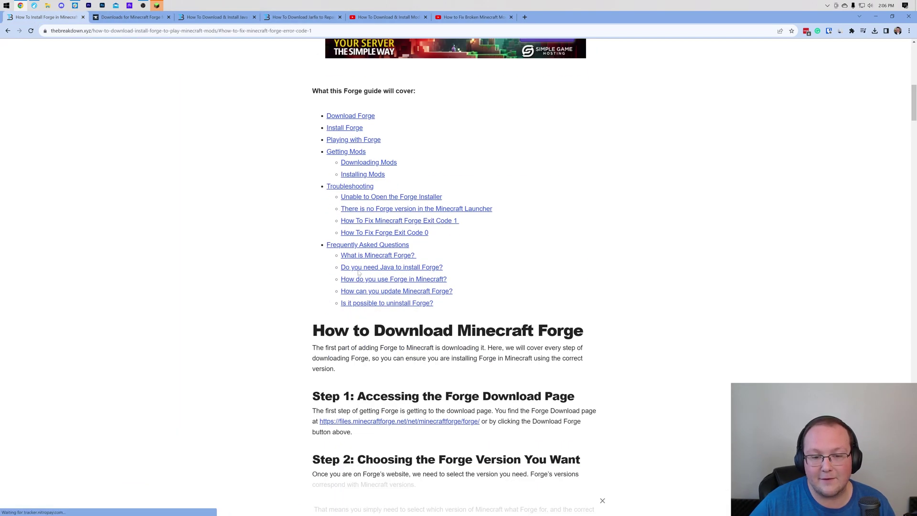
click(471, 17)
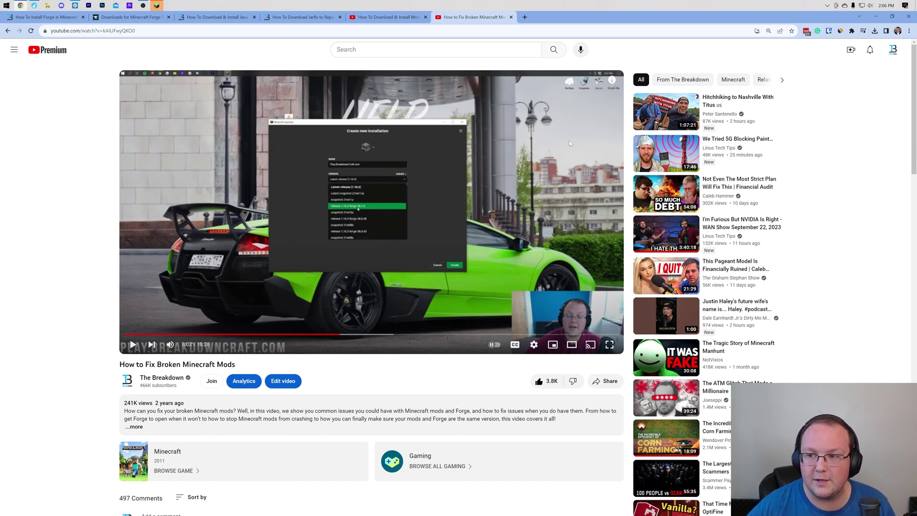
- Reveal the Minecraft title screen and check the mods list shows Minecraft 1.20.2 and Forge 48.0.1
click(878, 17)
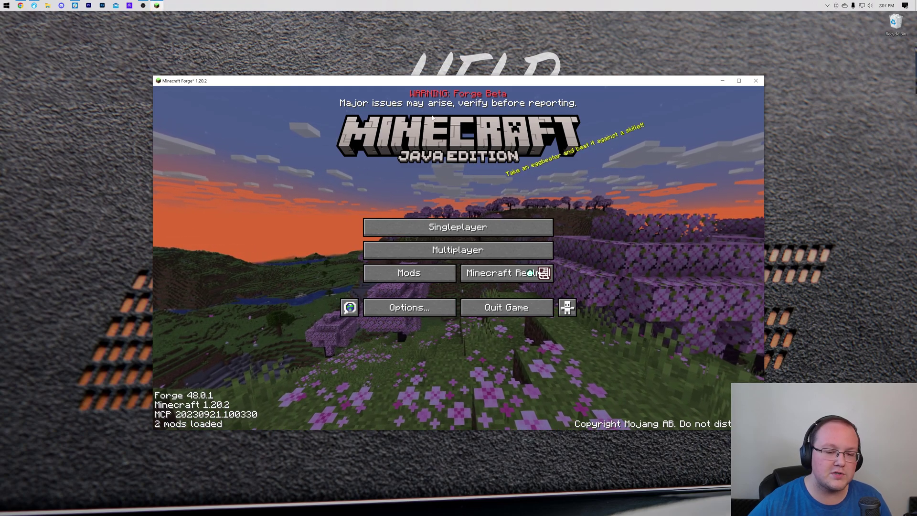
click(388, 277)
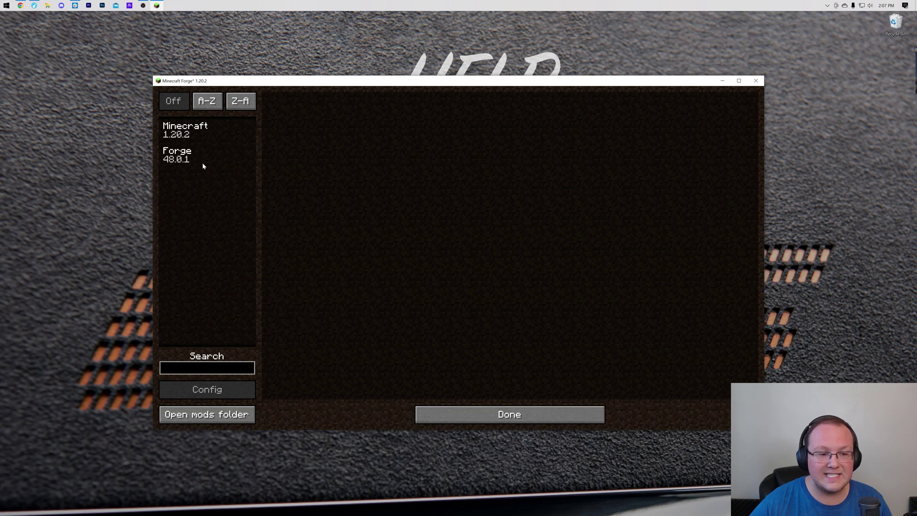
click(488, 413)
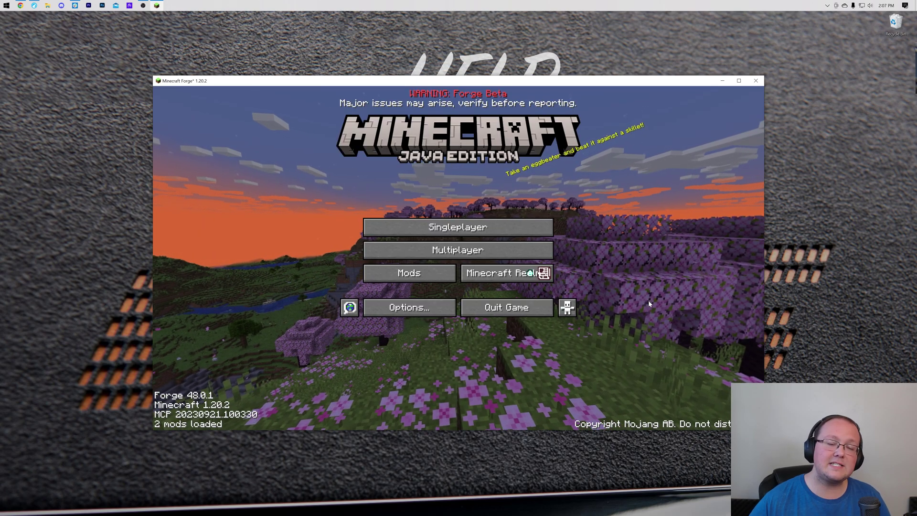